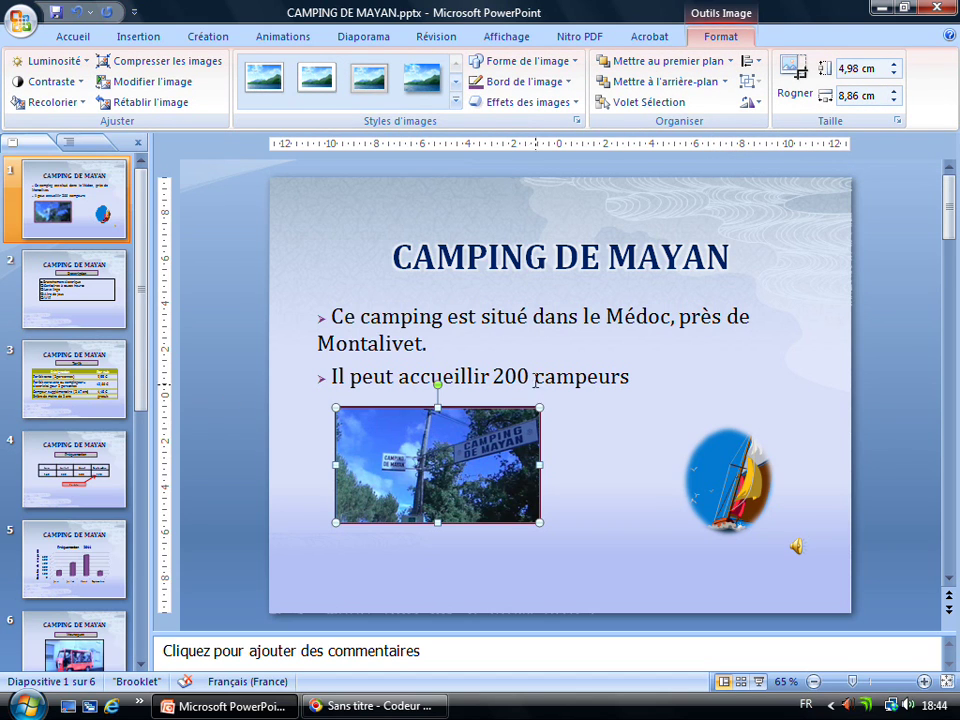
# Step: Expand the Styles d'images gallery to show every picture style for the campsite photo
pyautogui.click(456, 102)
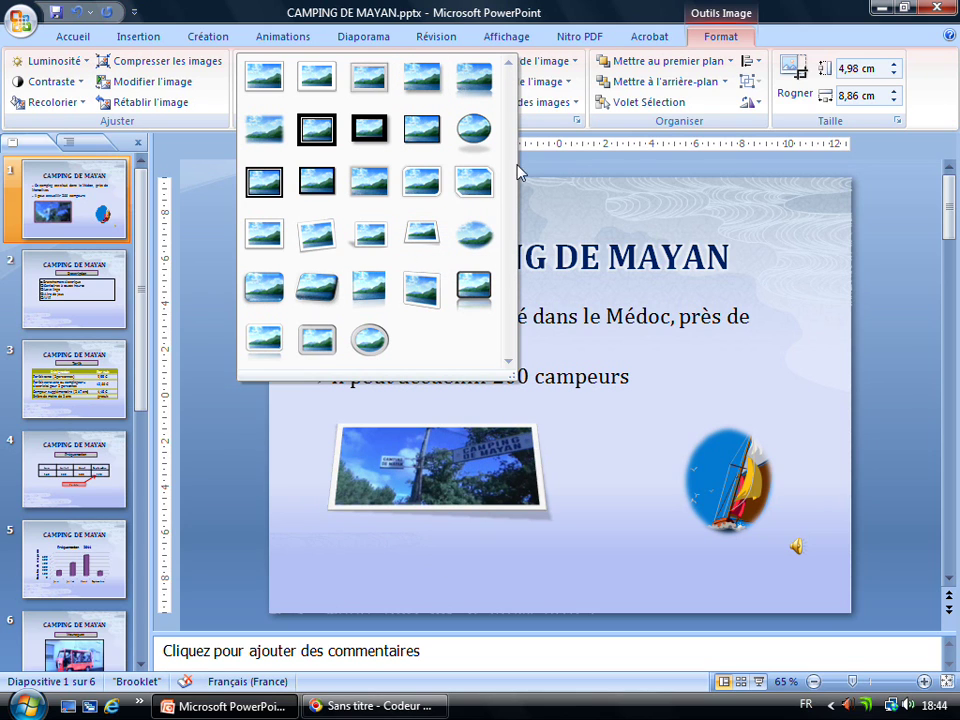
# Step: Close the styles gallery and show the Luminosité brightness presets for the photo
pyautogui.click(86, 64)
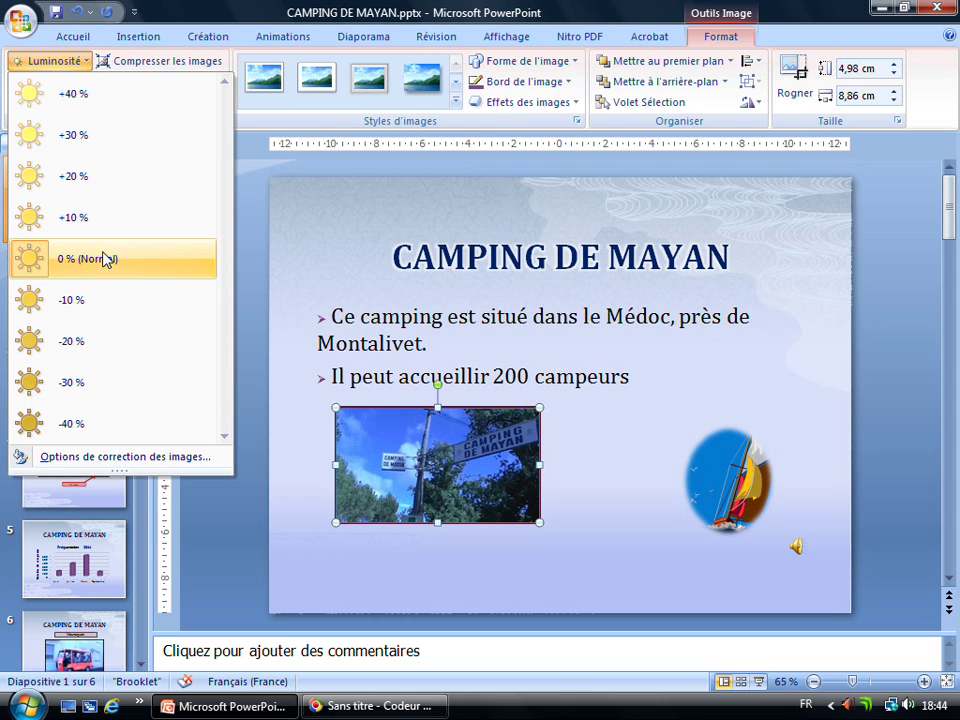
# Step: Set the campsite photo's contrast to 5 % in the picture correction options, keeping brightness at 0 %
pyautogui.click(60, 60)
pyautogui.click(82, 84)
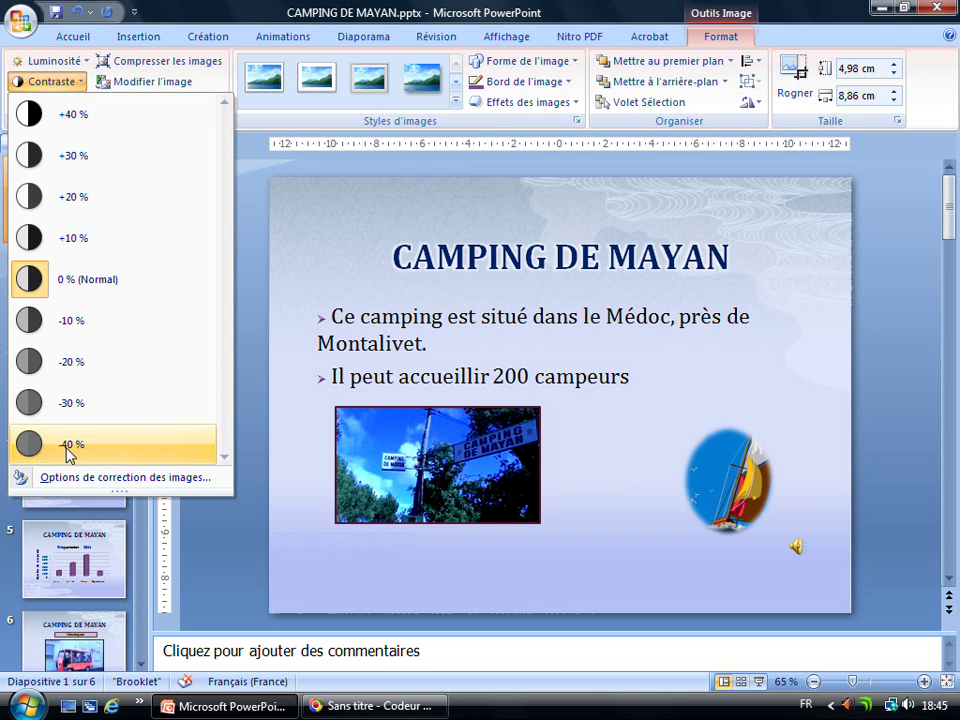
pyautogui.click(138, 480)
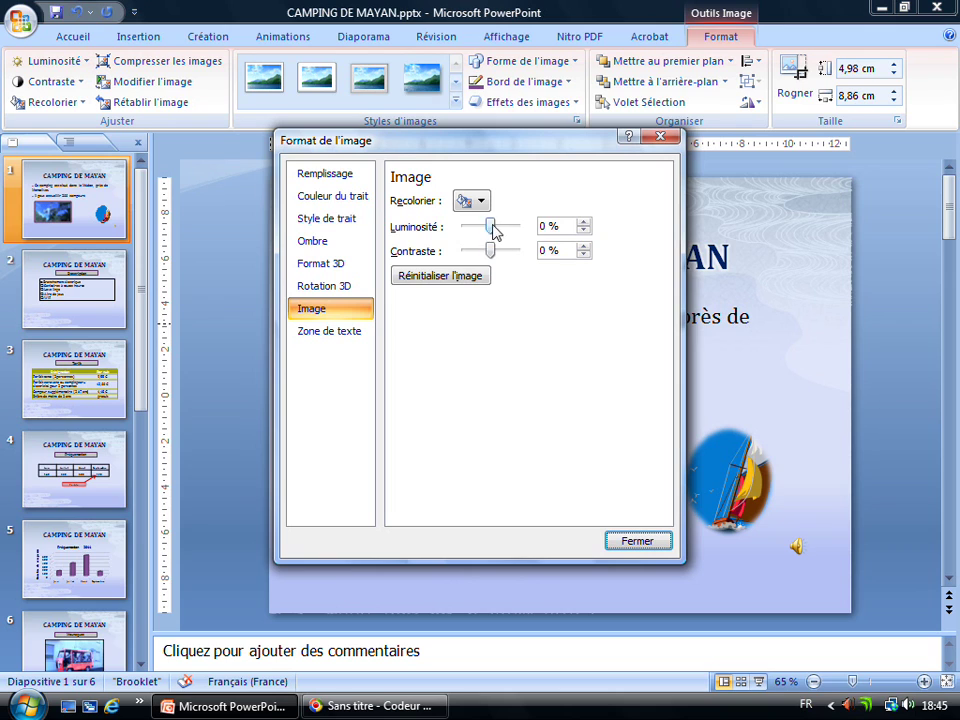
pyautogui.moveTo(492, 251)
pyautogui.mouseDown()
pyautogui.moveTo(471, 250)
pyautogui.moveTo(492, 250)
pyautogui.mouseUp()
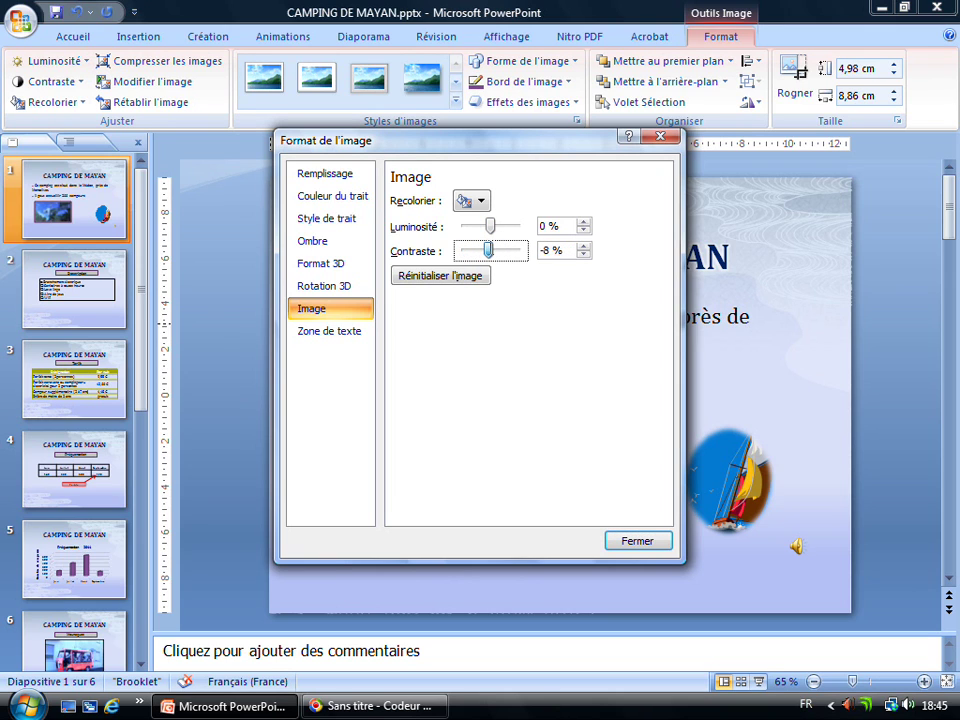
pyautogui.click(638, 541)
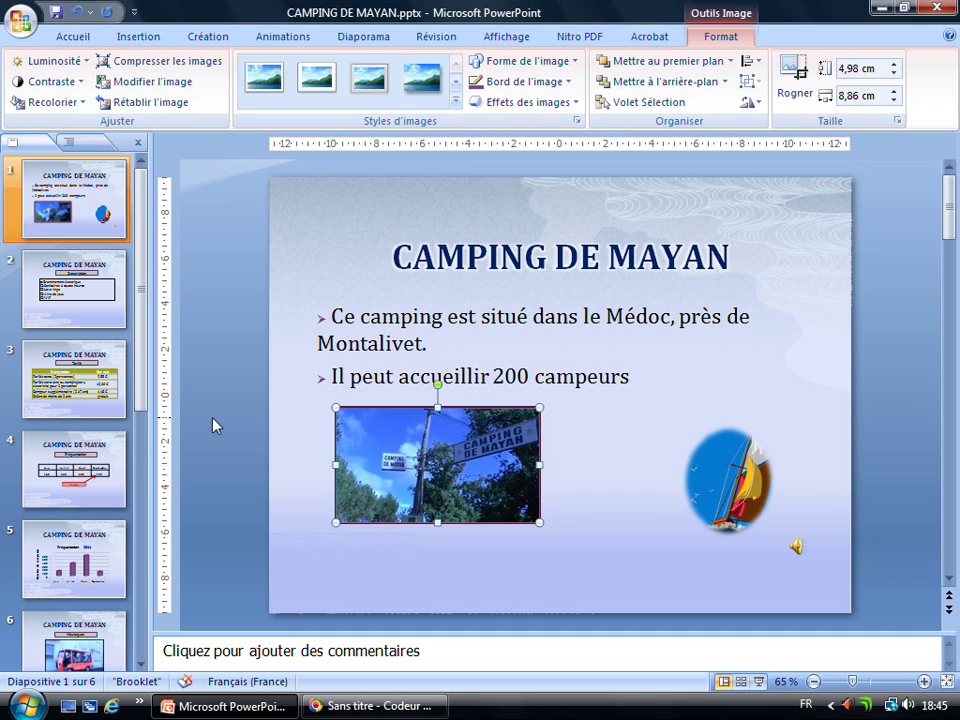
pyautogui.click(90, 106)
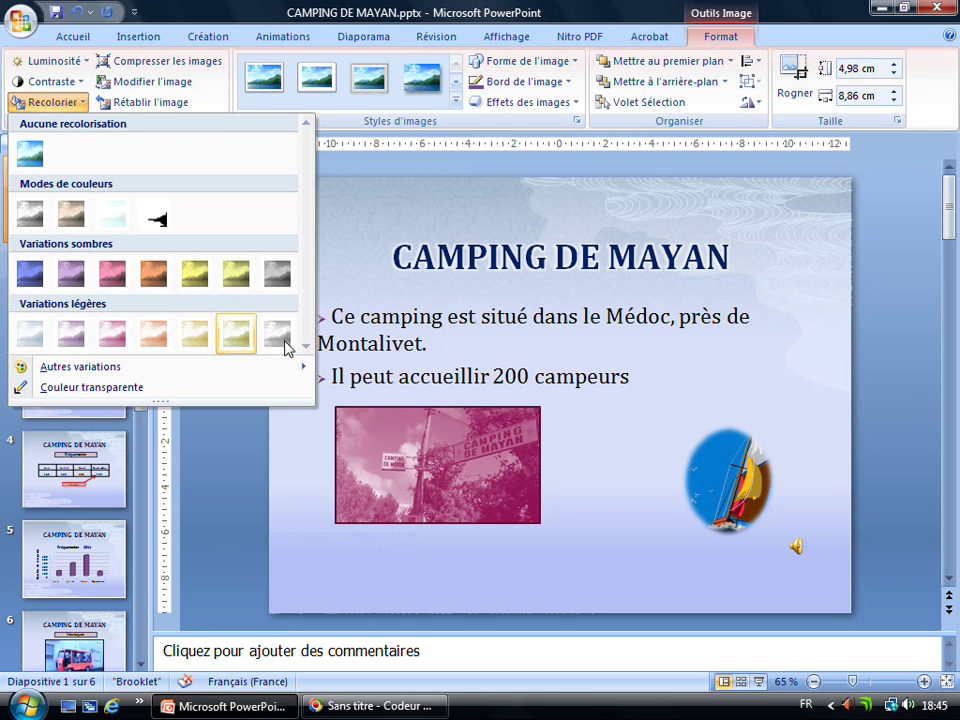
pyautogui.click(30, 152)
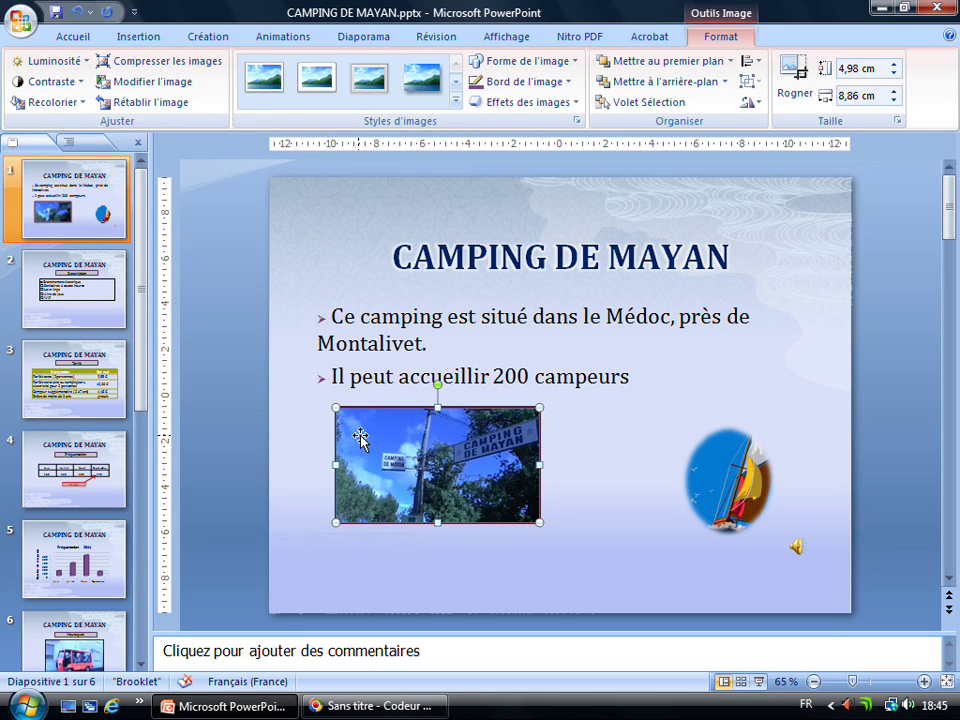
pyautogui.click(576, 63)
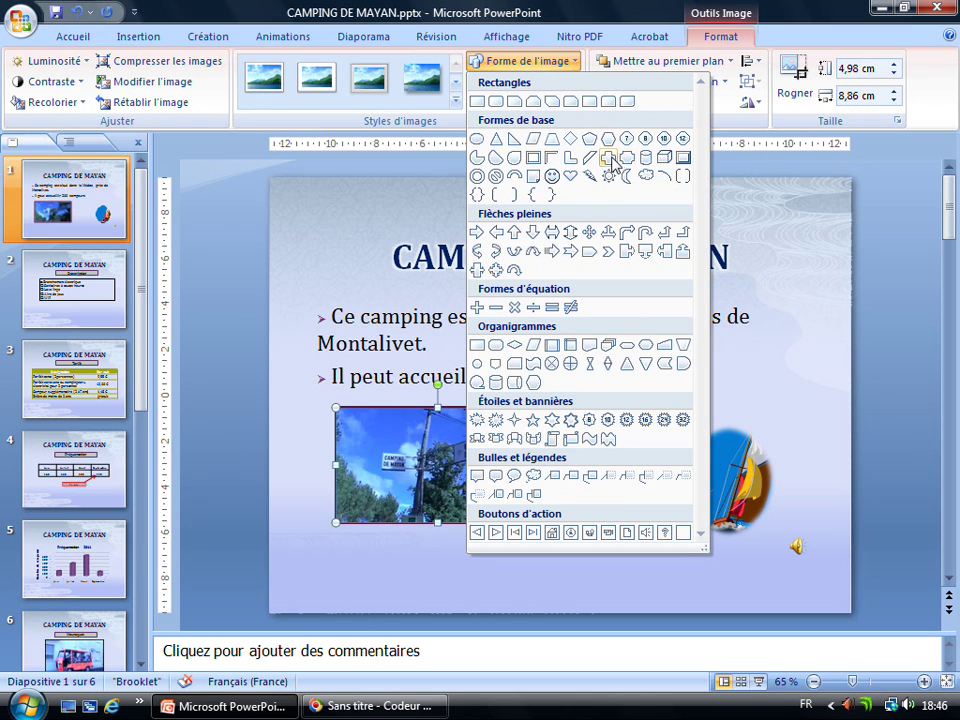
pyautogui.click(607, 157)
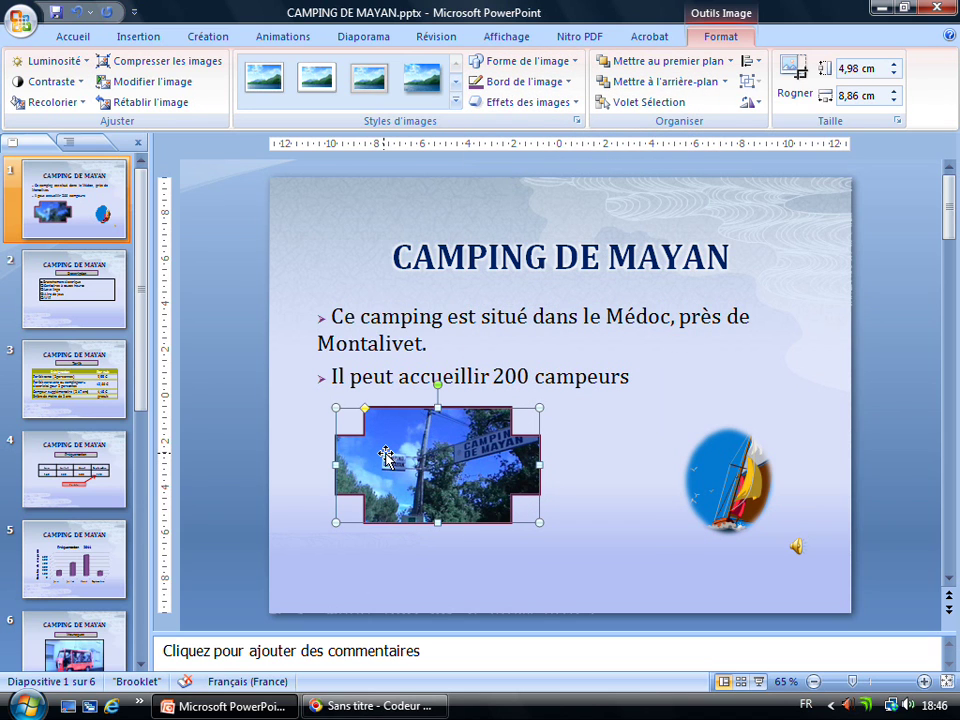
pyautogui.click(574, 62)
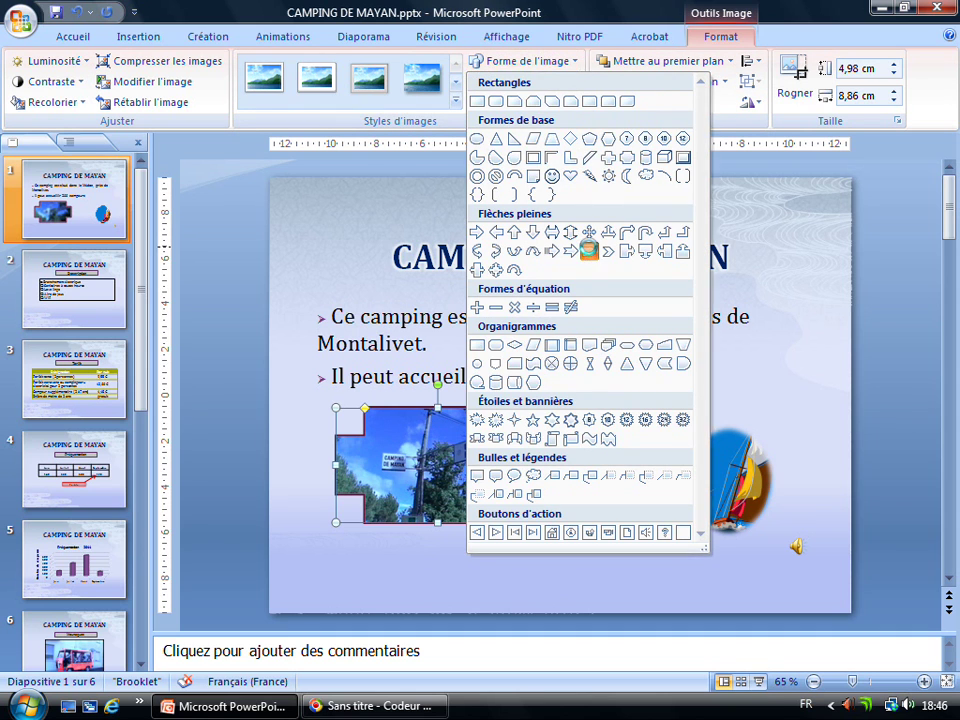
pyautogui.click(589, 251)
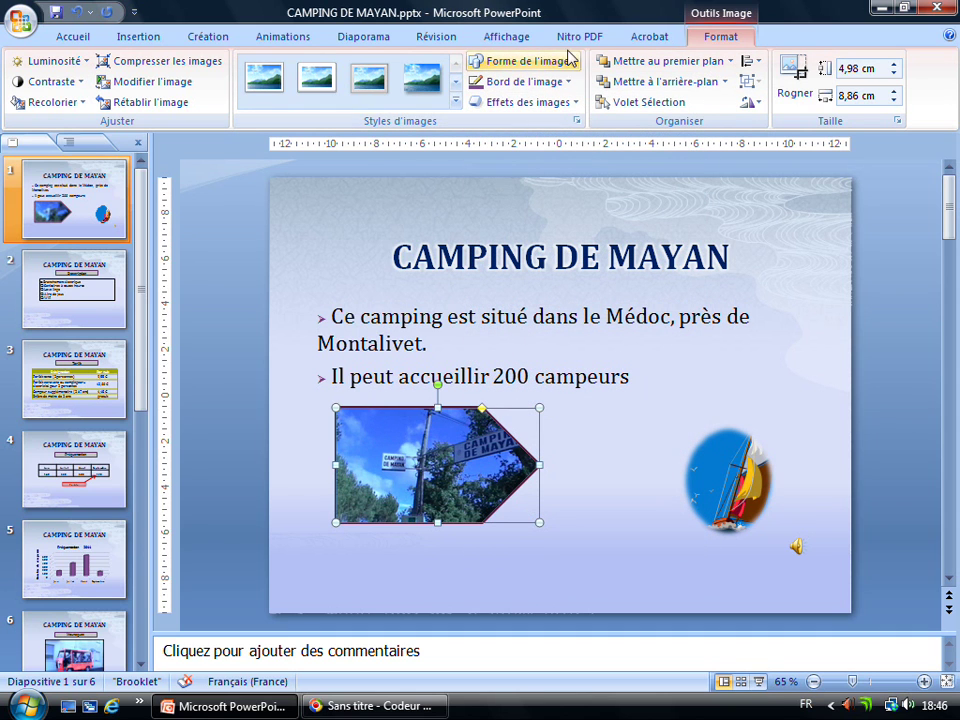
pyautogui.click(577, 64)
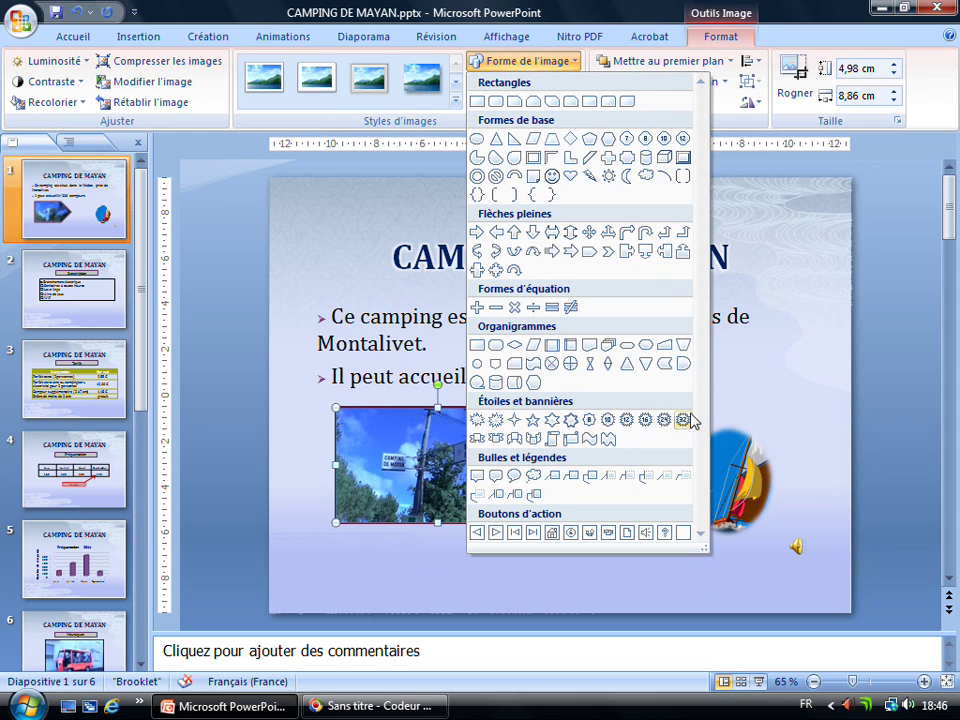
pyautogui.click(535, 367)
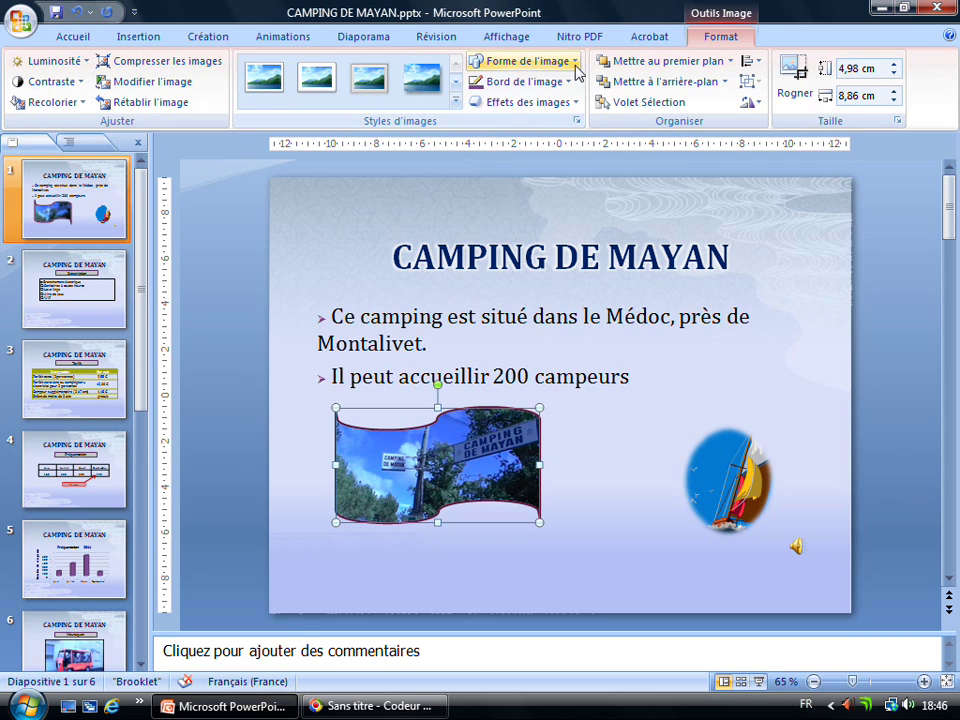
pyautogui.click(573, 62)
# Step: Reset the photo to a plain rectangle and set its picture border weight
pyautogui.click(477, 101)
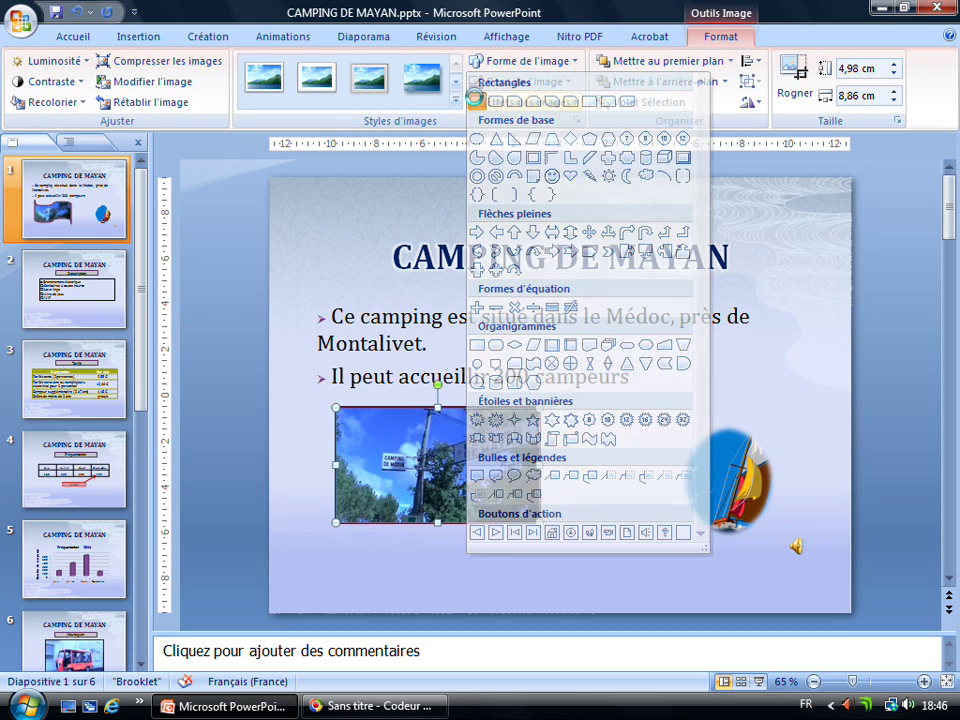
pyautogui.click(567, 81)
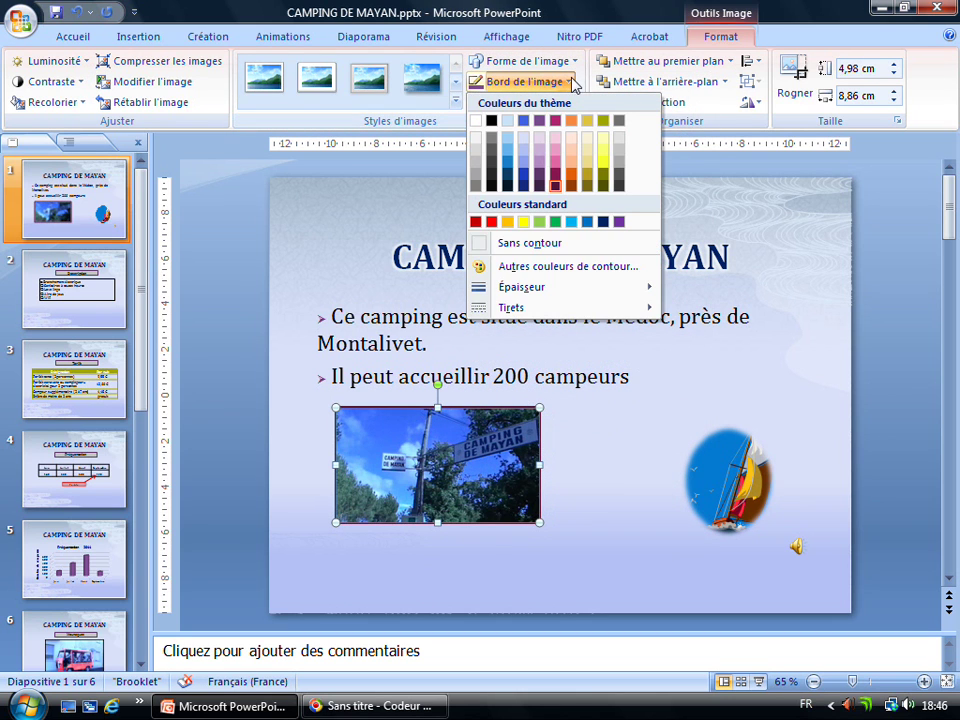
pyautogui.moveTo(520, 290)
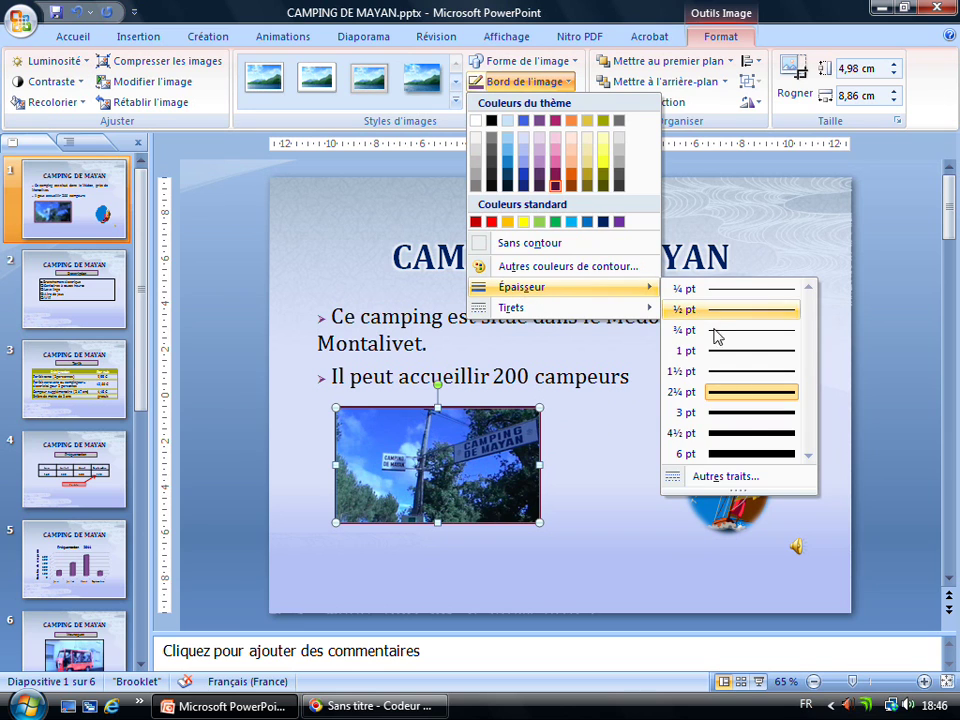
pyautogui.click(757, 413)
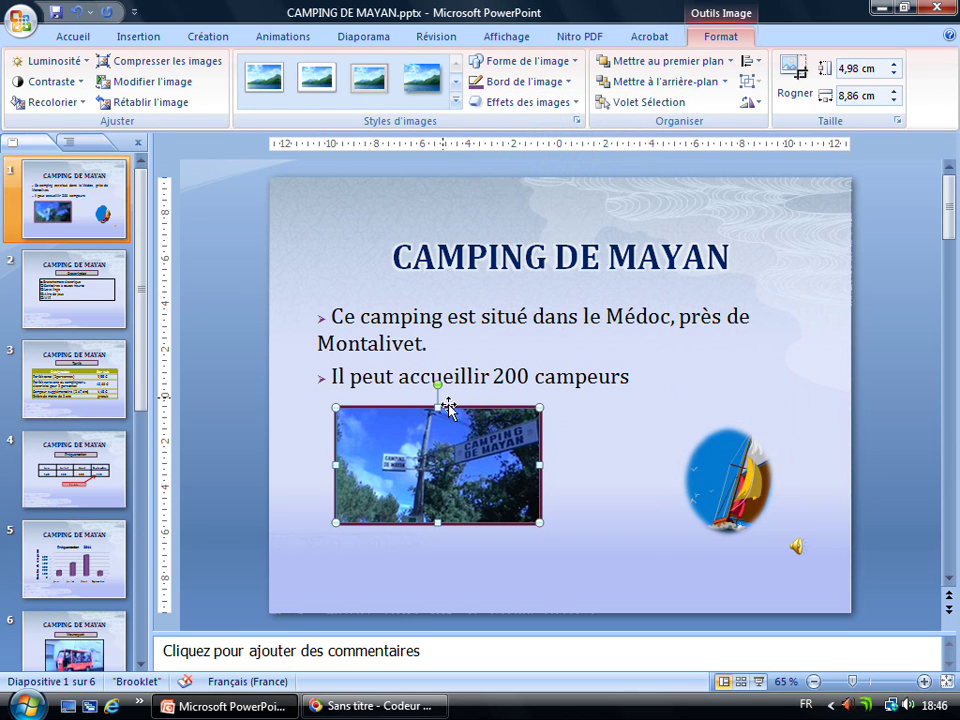
# Step: Make the photo's border dark blue, after briefly trying a red border
pyautogui.click(553, 85)
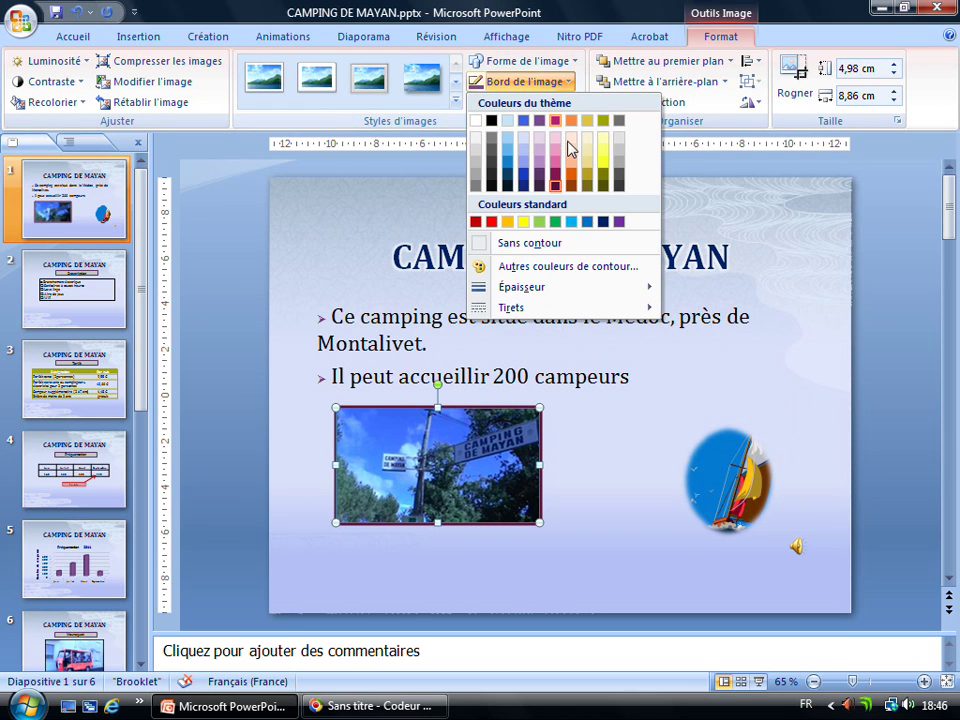
pyautogui.click(528, 190)
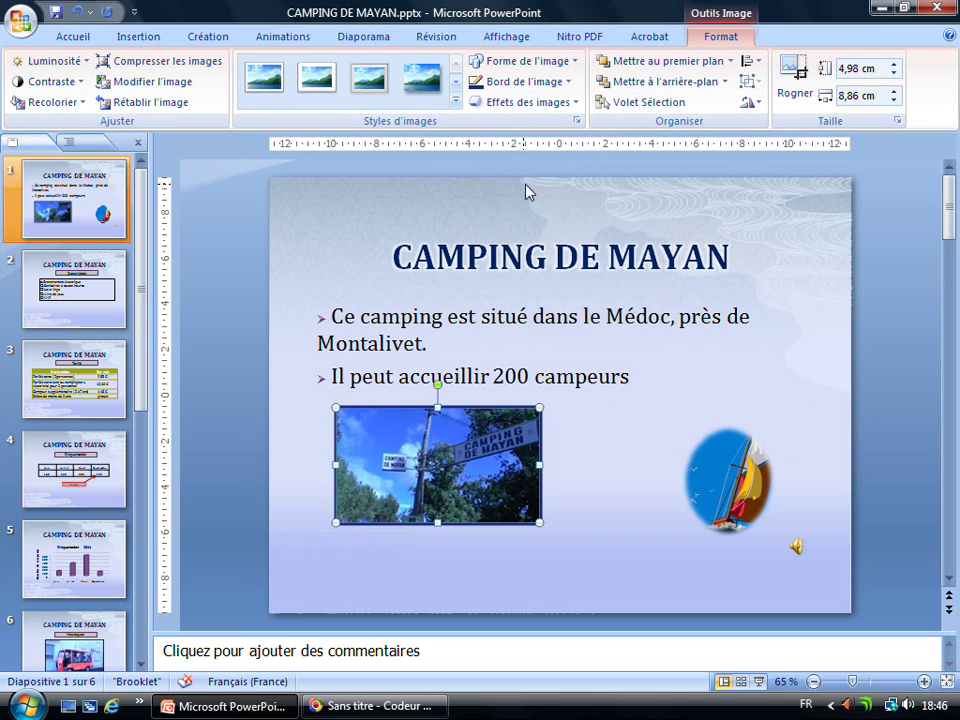
pyautogui.click(567, 83)
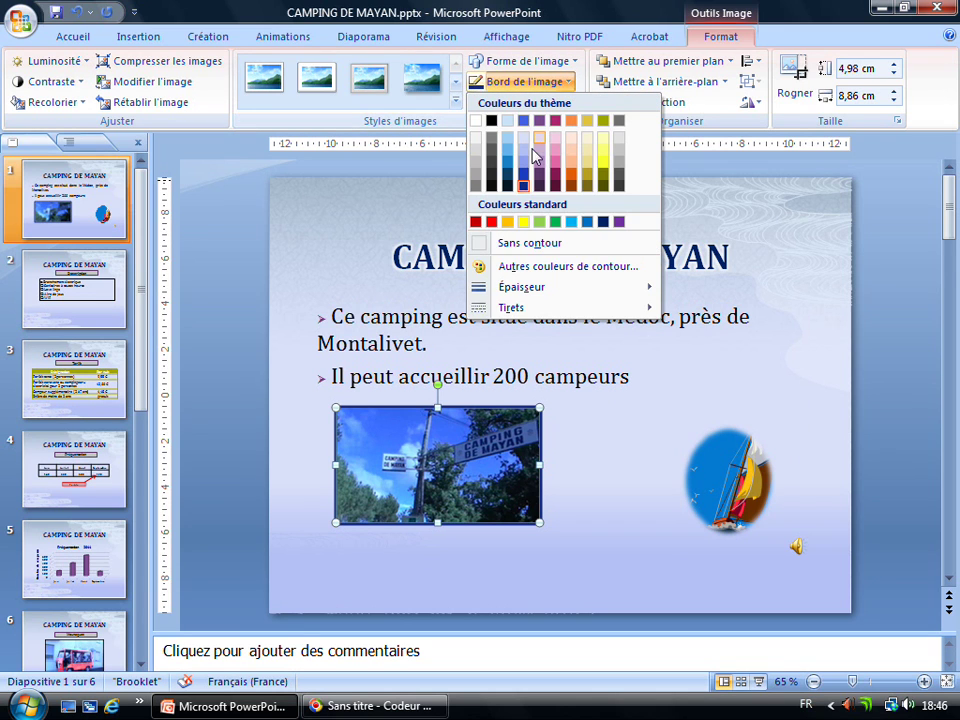
pyautogui.click(491, 221)
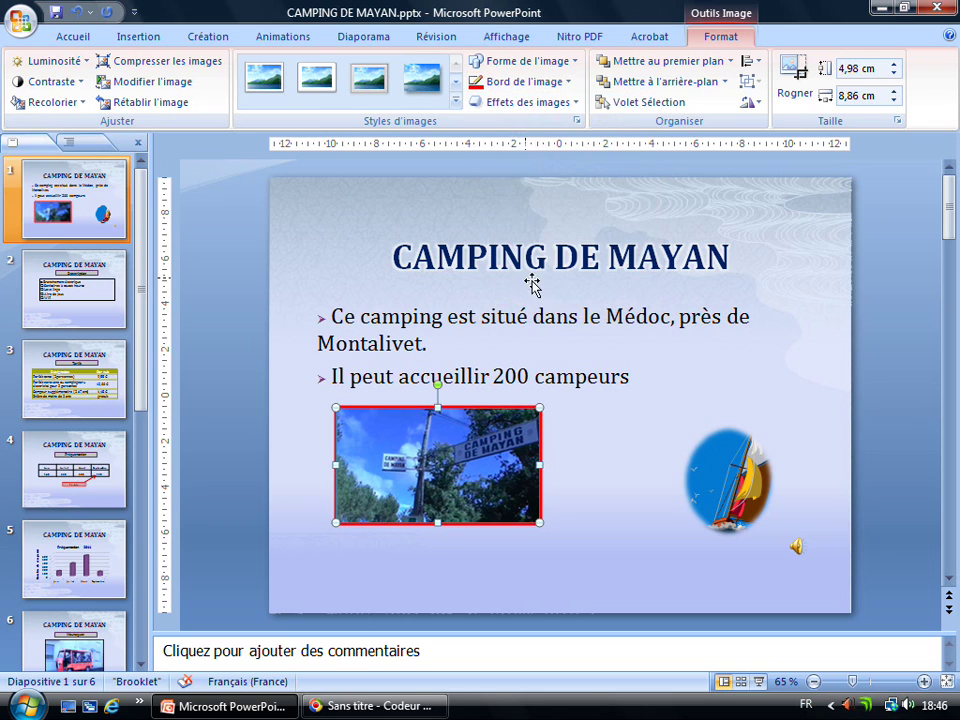
pyautogui.click(568, 82)
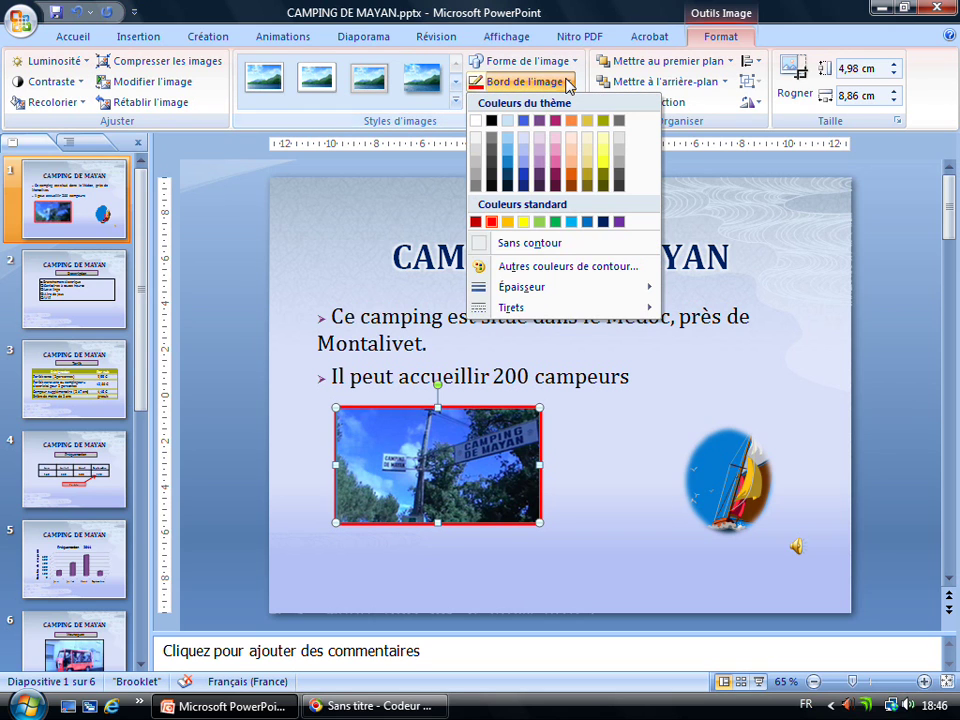
pyautogui.click(523, 183)
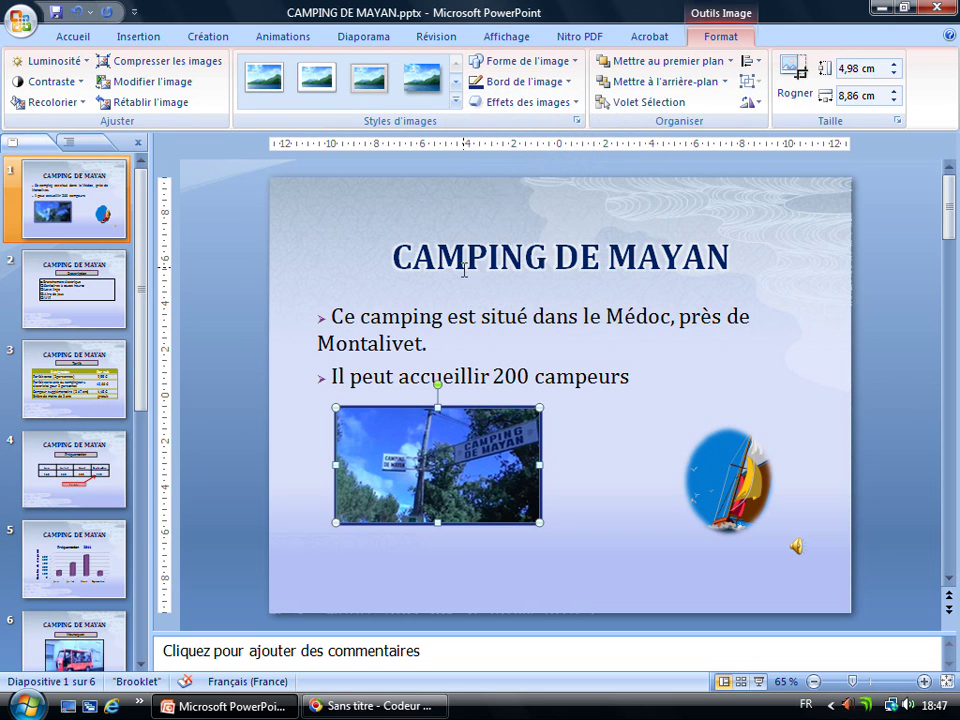
pyautogui.click(576, 103)
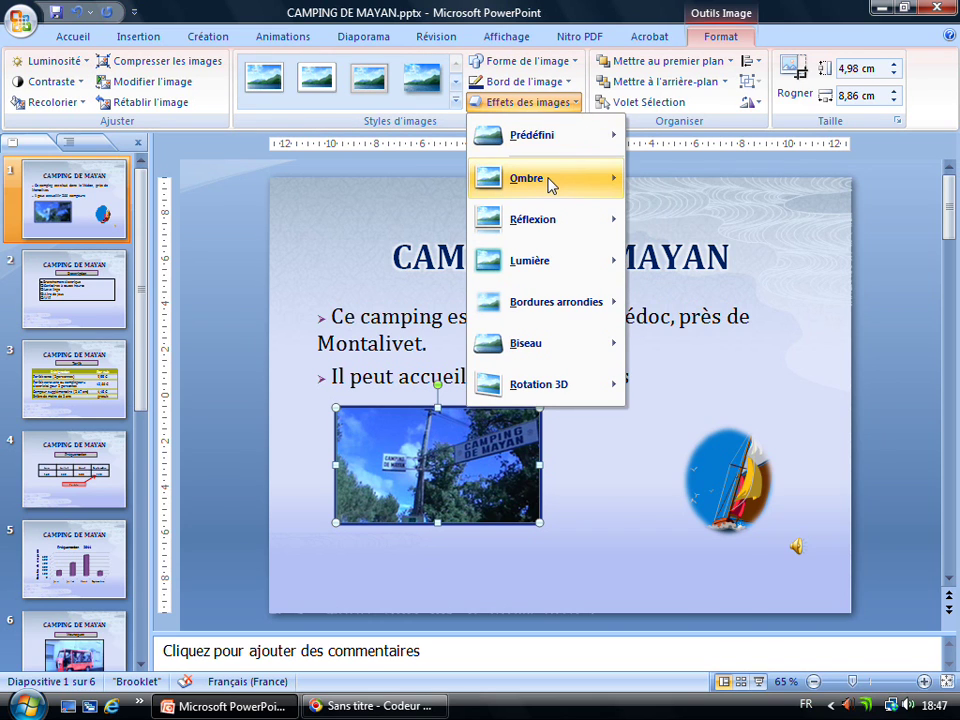
pyautogui.moveTo(552, 181)
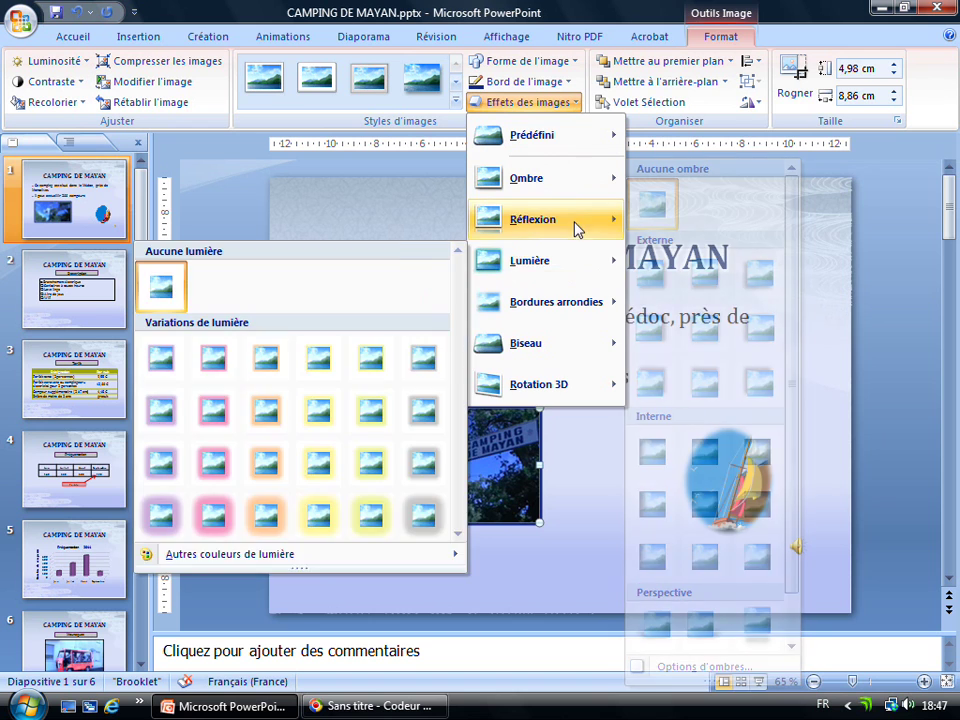
pyautogui.moveTo(550, 392)
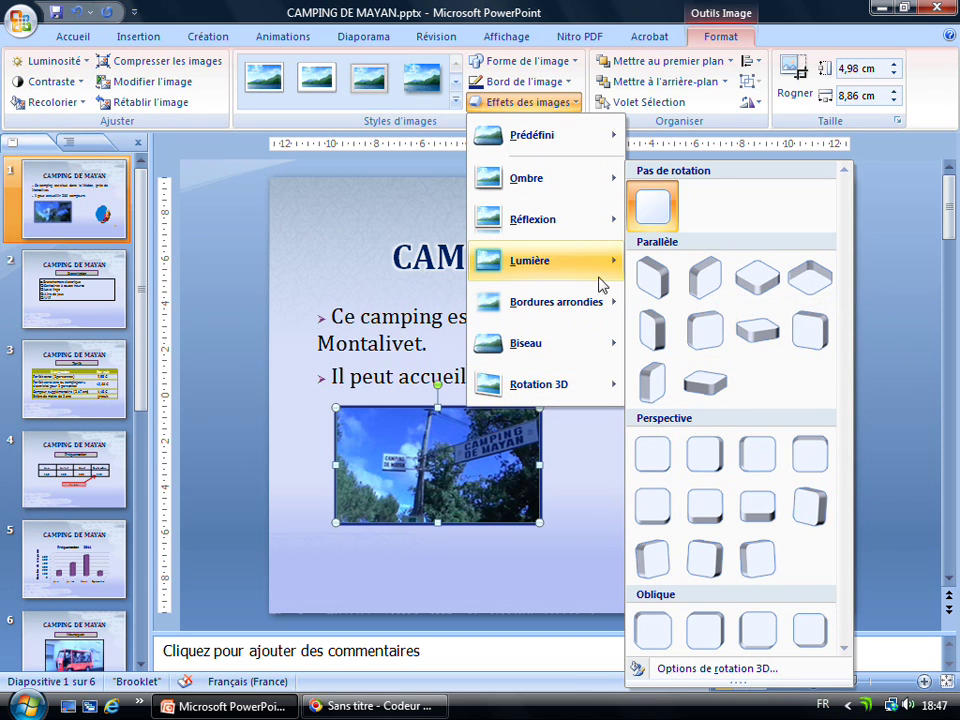
pyautogui.click(572, 107)
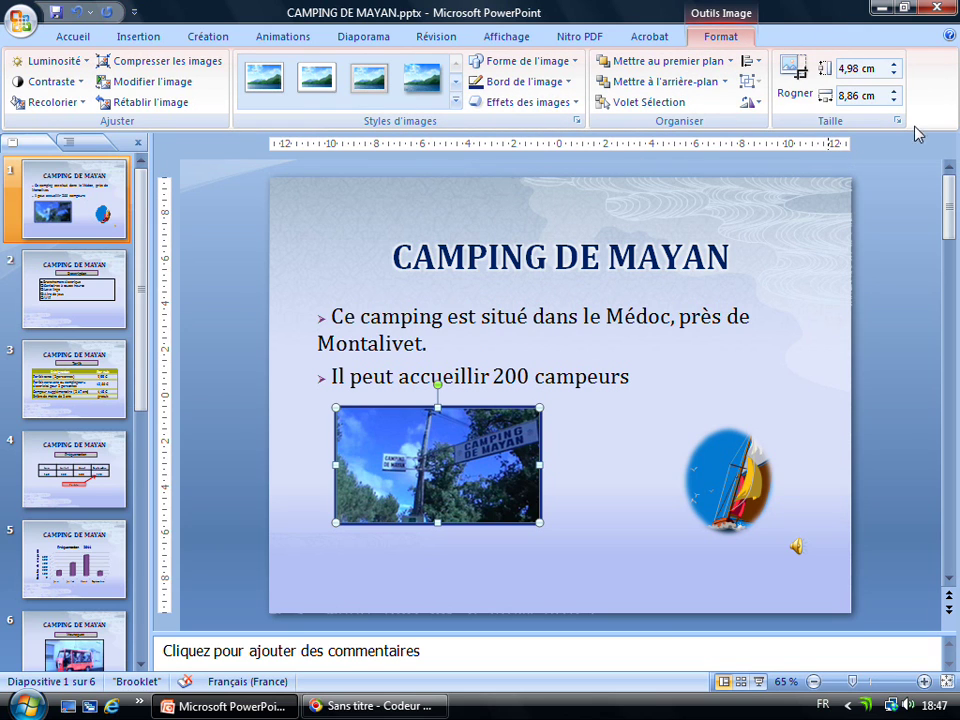
# Step: Resize the photo to 5,18 cm high by 9,2 cm wide and switch on cropping
pyautogui.click(895, 64)
pyautogui.click(895, 64)
pyautogui.click(895, 64)
pyautogui.click(895, 64)
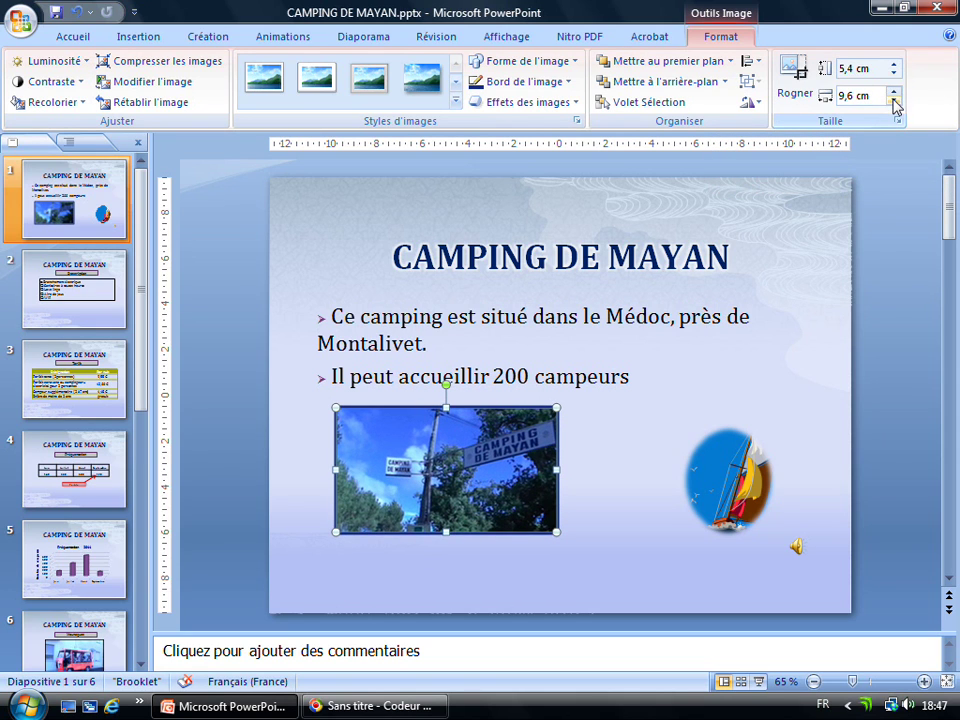
pyautogui.click(893, 101)
pyautogui.click(893, 101)
pyautogui.click(893, 101)
pyautogui.click(893, 101)
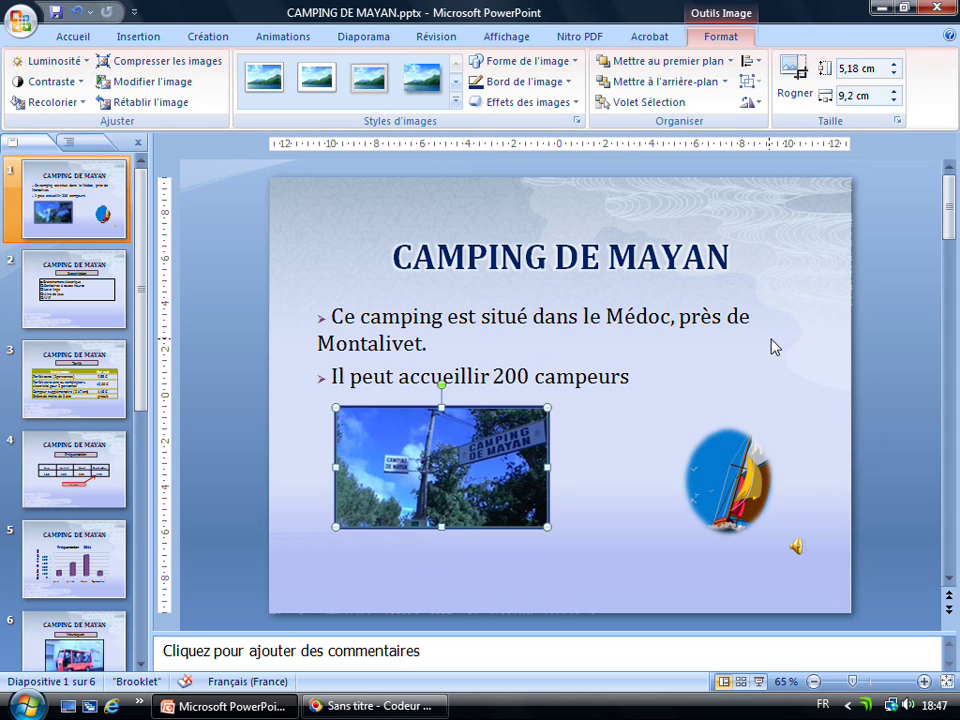
pyautogui.click(795, 82)
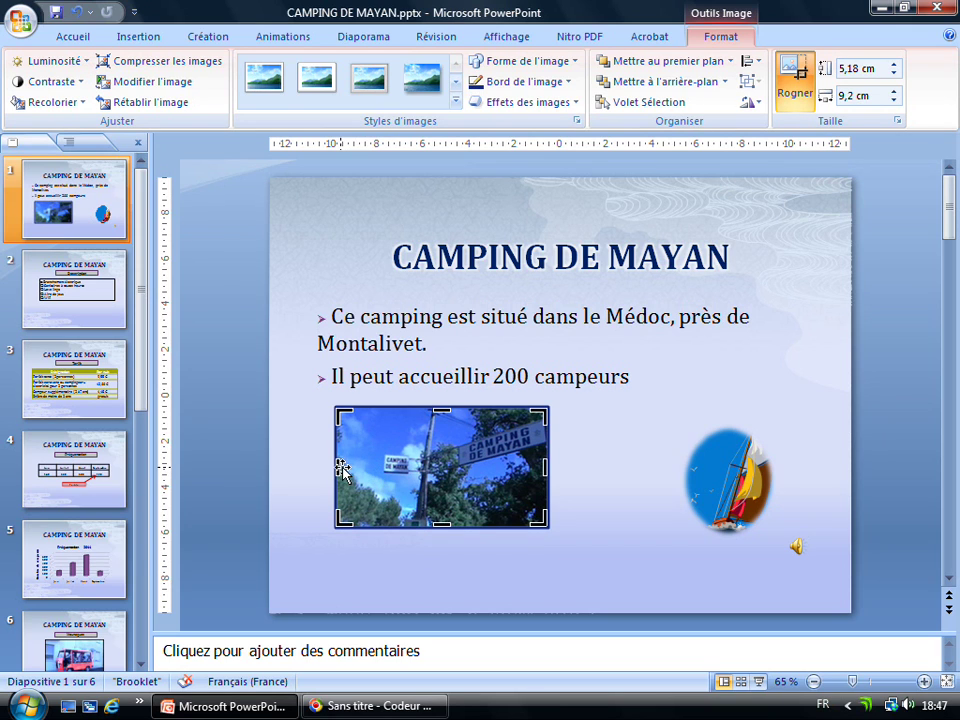
# Step: Crop the photo's left and bottom edges to 4,44 × 7,6 cm and move it lower-left
pyautogui.moveTo(344, 465); pyautogui.dragTo(375, 466)
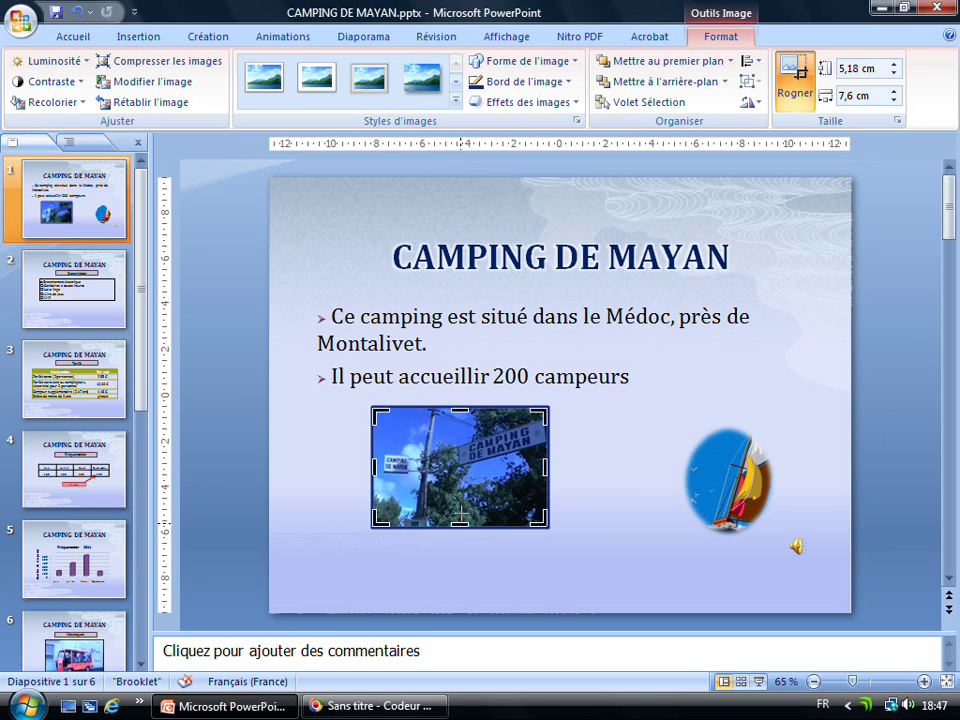
pyautogui.moveTo(460, 517); pyautogui.dragTo(458, 510)
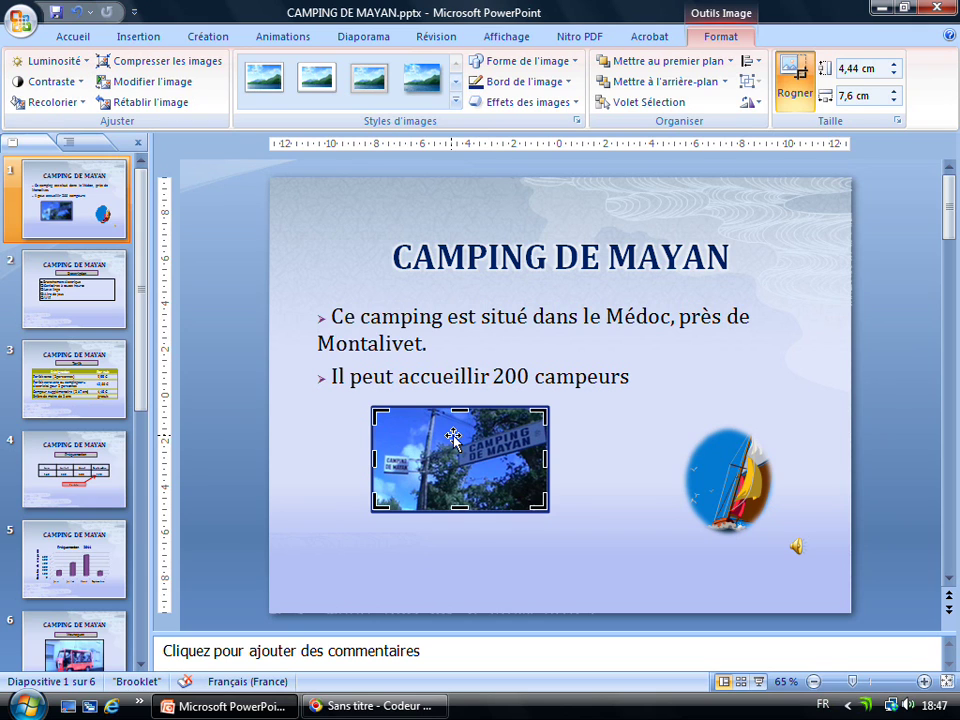
pyautogui.moveTo(437, 415); pyautogui.dragTo(391, 443)
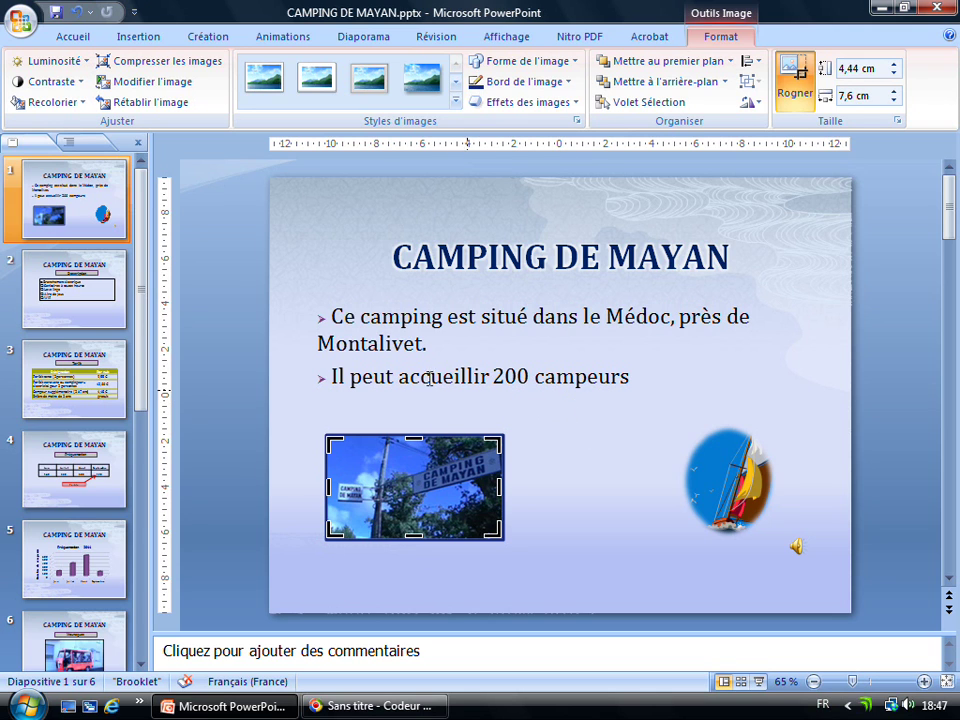
pyautogui.click(349, 231)
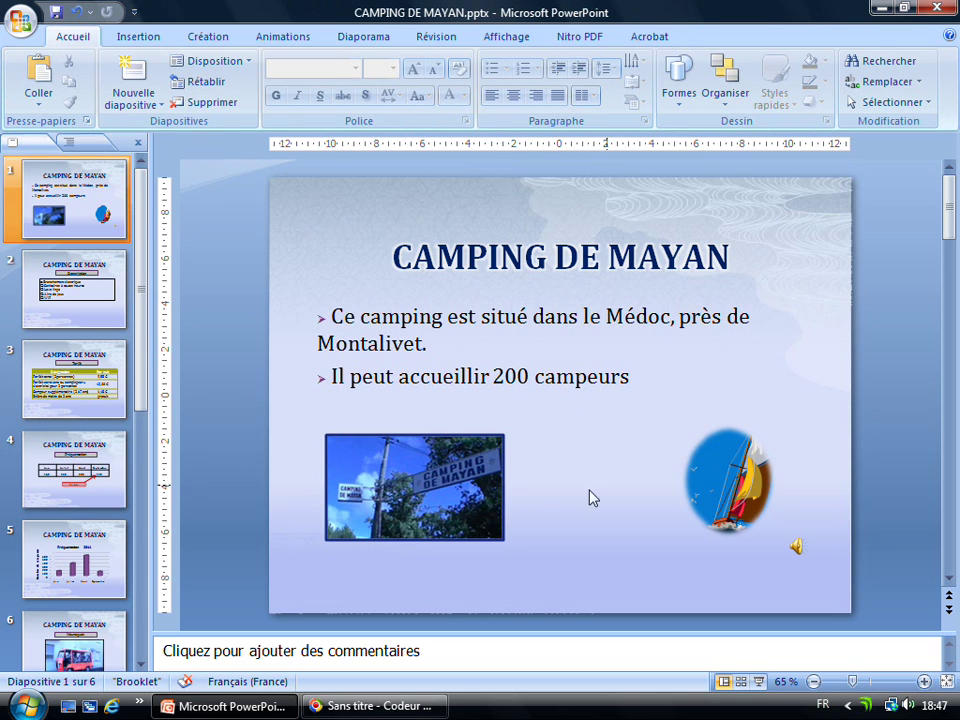